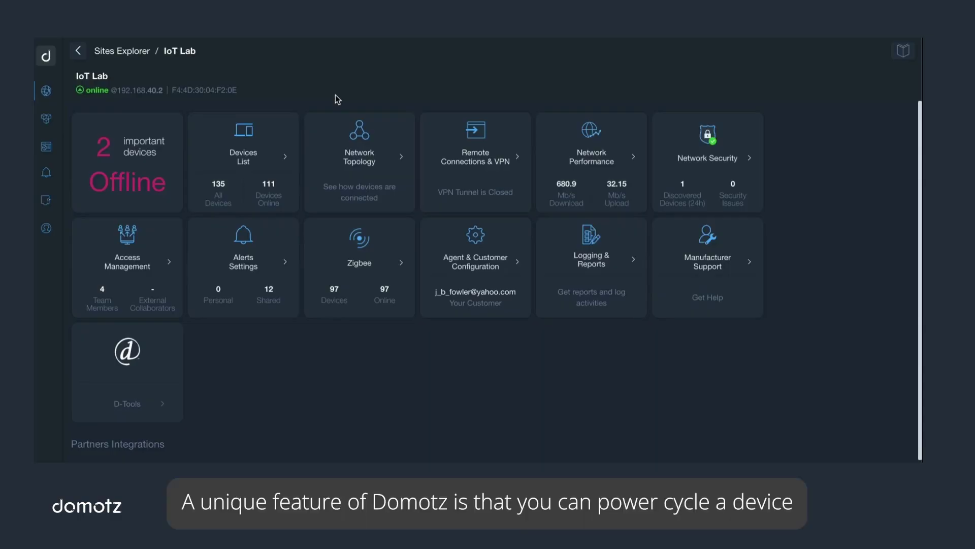
# Step: Open the site's topology map and filter it for 'camera'
pyautogui.click(344, 142)
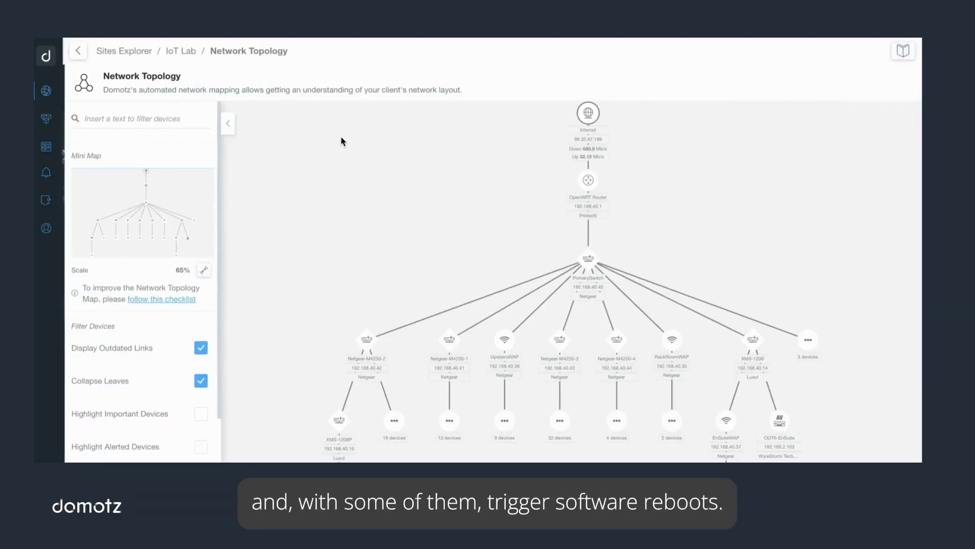
pyautogui.click(167, 118)
pyautogui.write('camera')
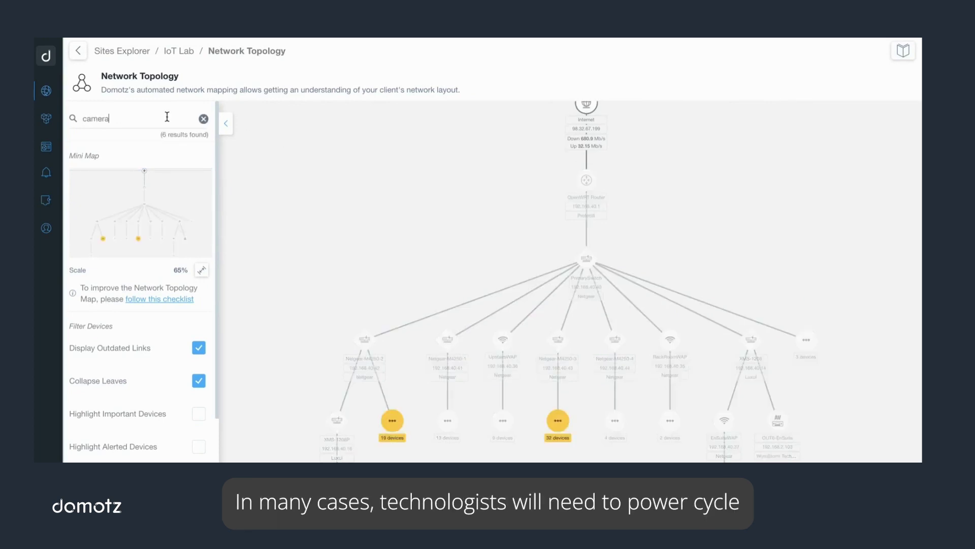
# Step: Expand the 19-device group and open node info for the Netgear-M4250-2 switch
pyautogui.click(393, 419)
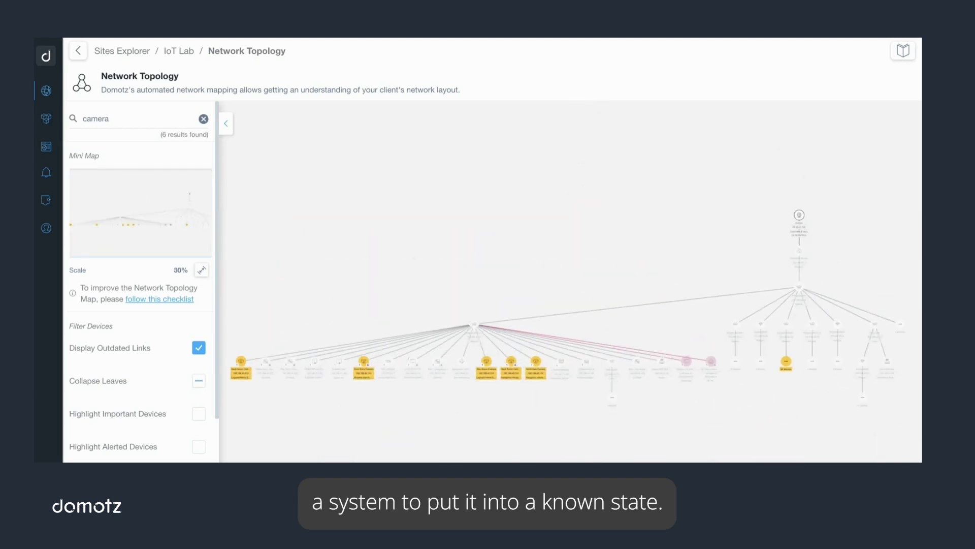
pyautogui.scroll(5, 501, 373)
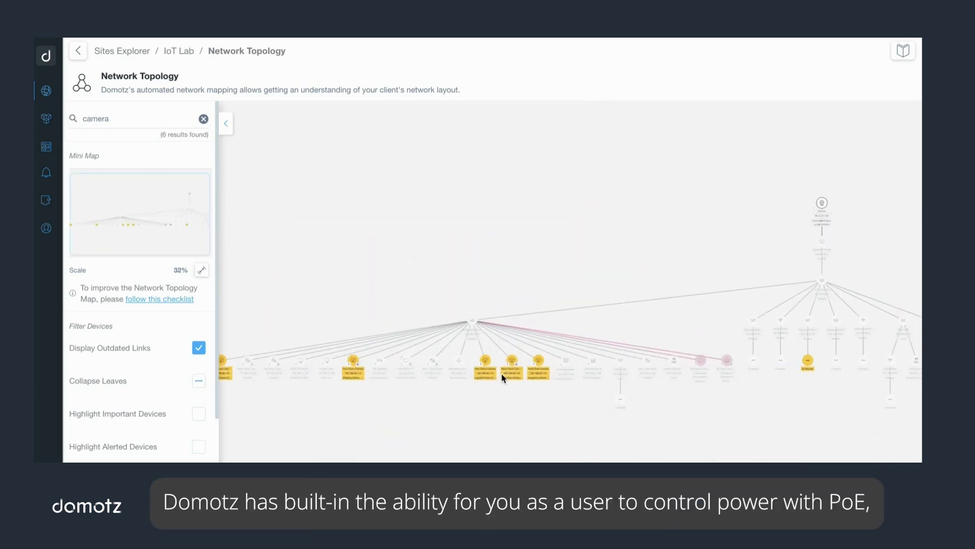
pyautogui.scroll(2, 501, 373)
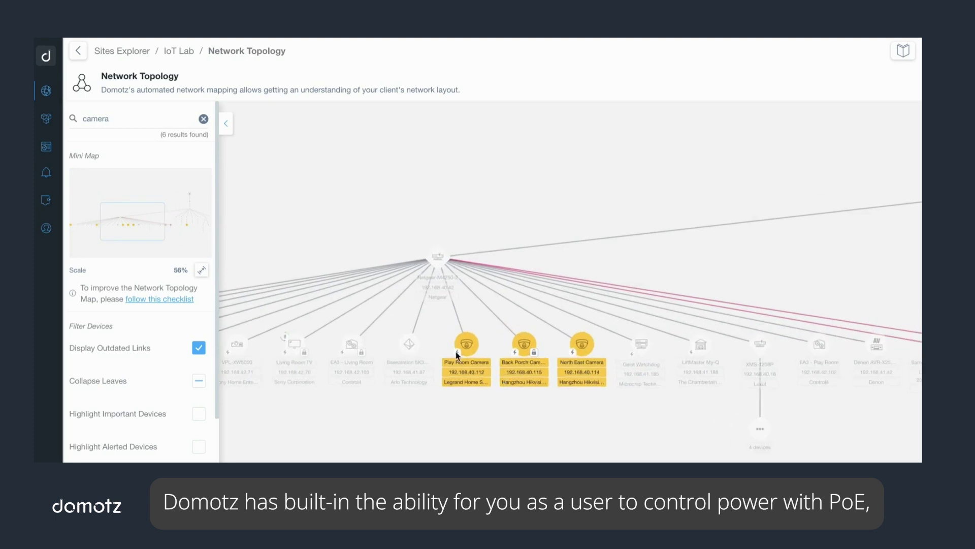
pyautogui.click(436, 258)
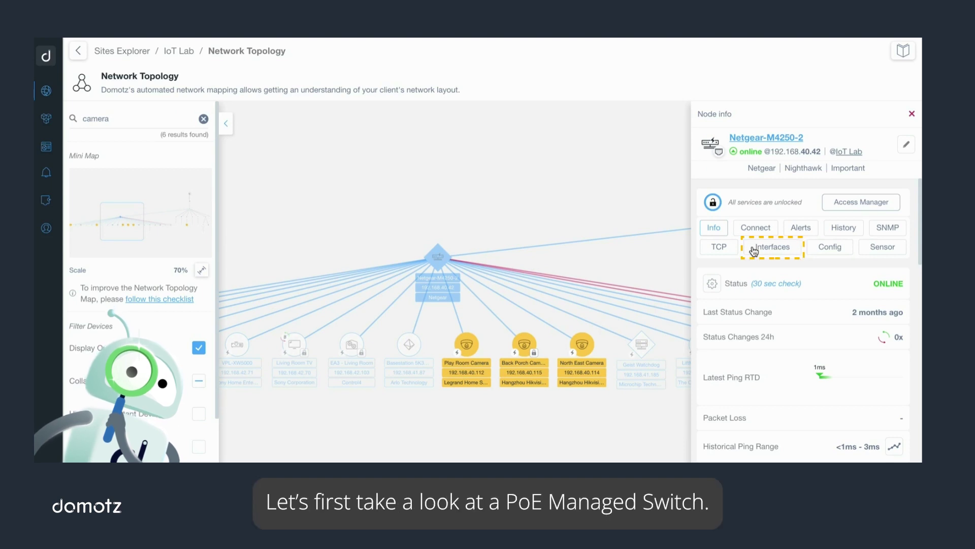
# Step: Show the Netgear-M4250-2 interfaces and review each camera port's PoE state (6W or 2W)
pyautogui.click(755, 251)
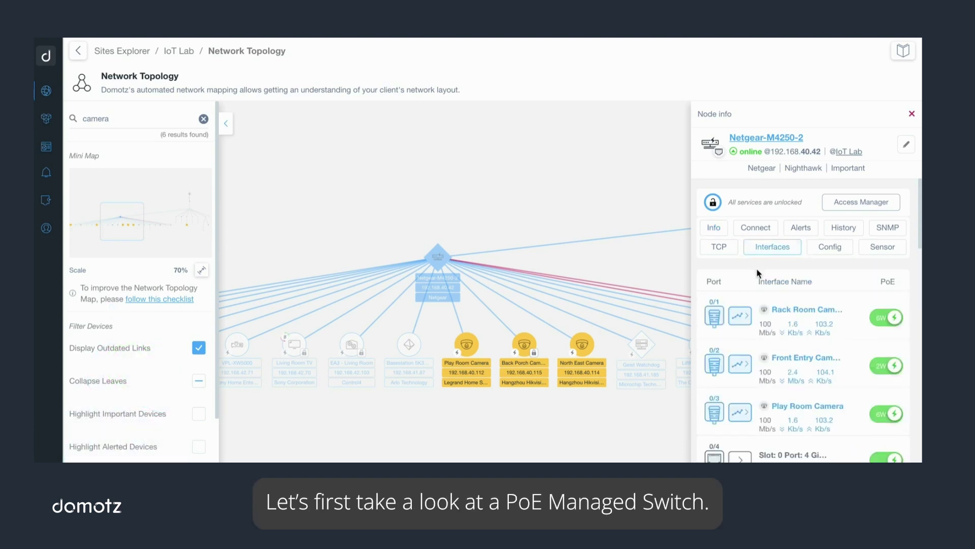
pyautogui.scroll(-1, 788, 337)
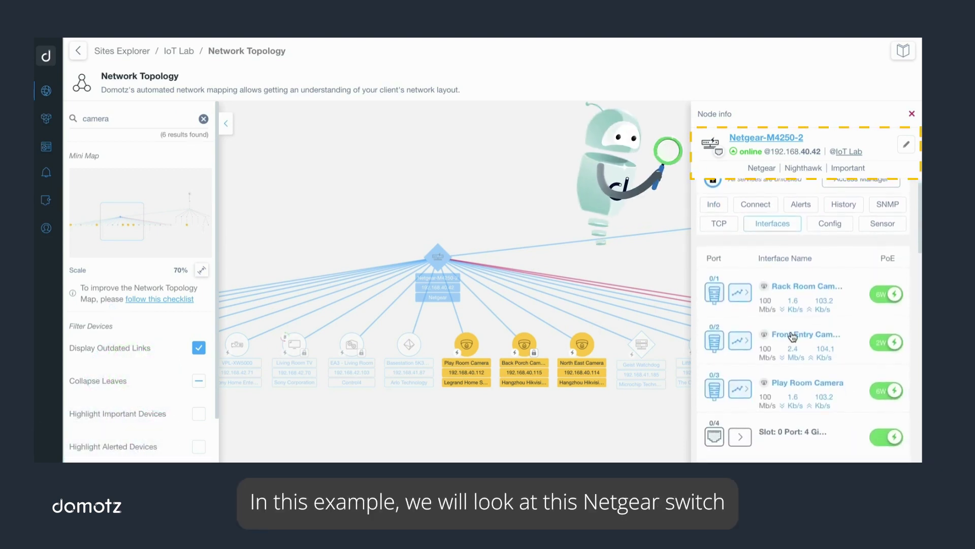
pyautogui.scroll(-3, 792, 339)
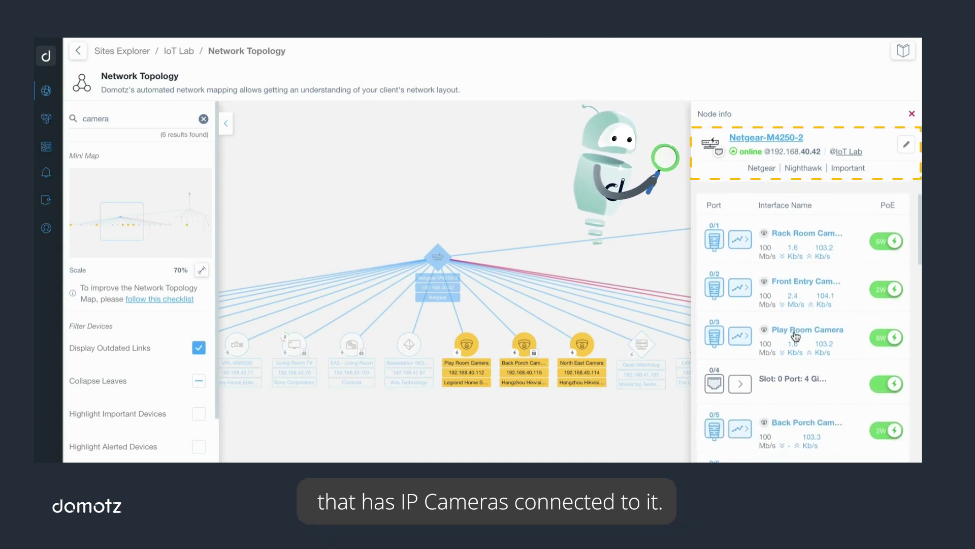
pyautogui.scroll(-1, 795, 337)
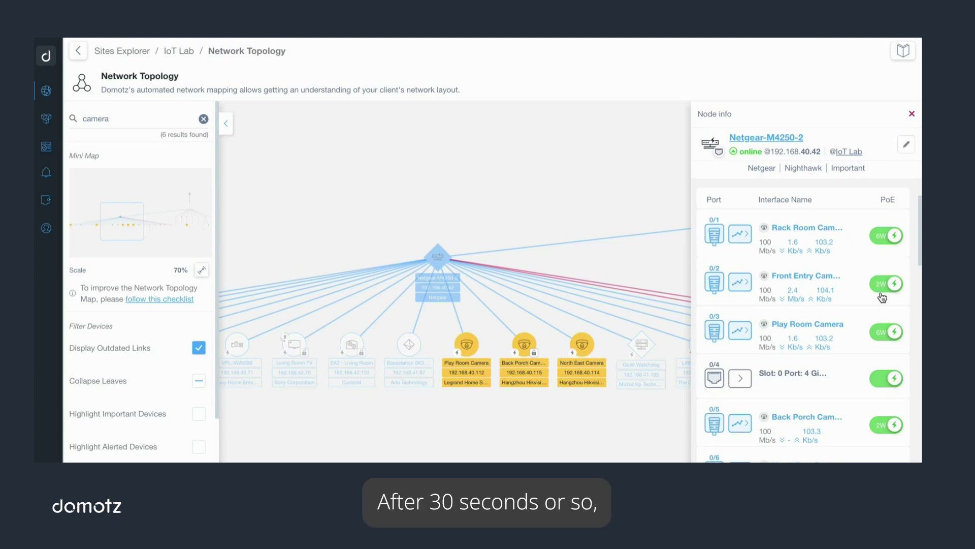
pyautogui.click(882, 297)
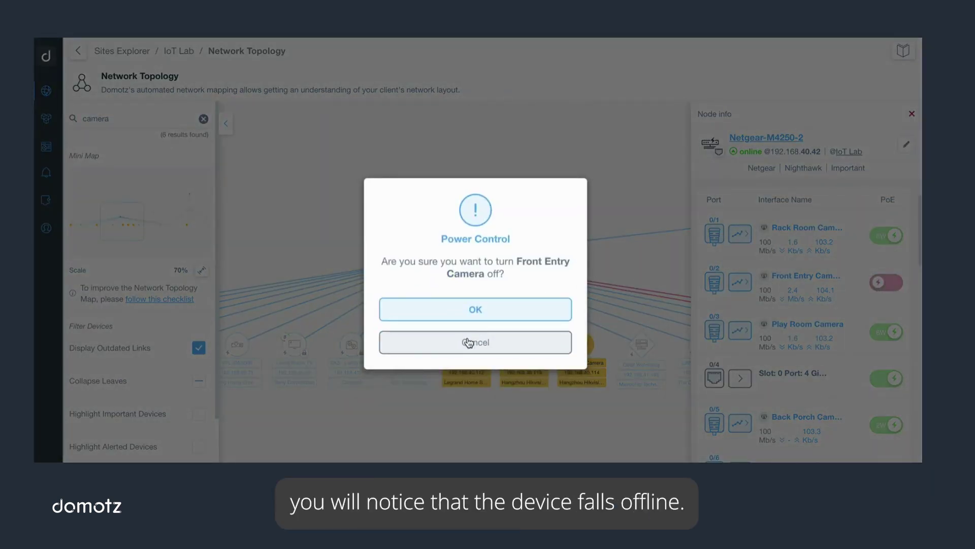
pyautogui.click(469, 343)
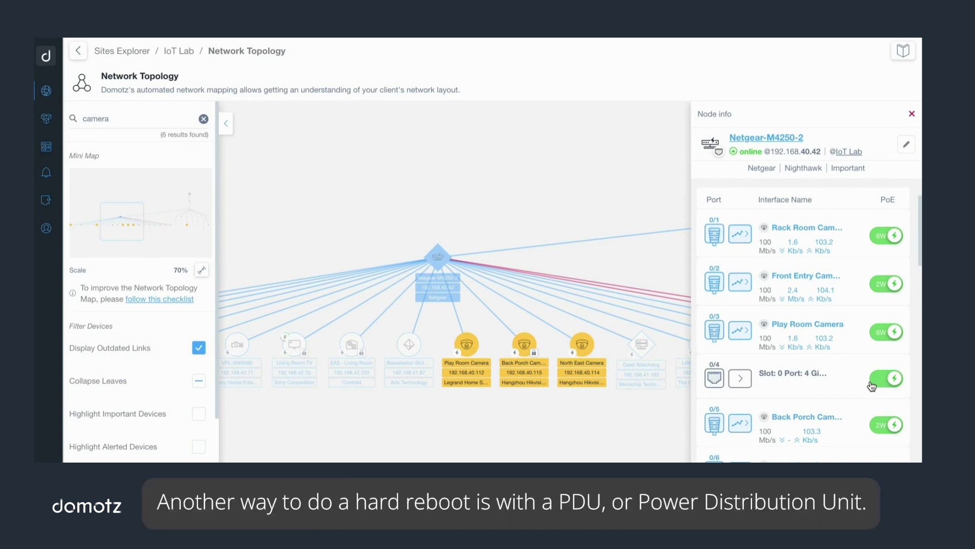
pyautogui.scroll(-1, 871, 386)
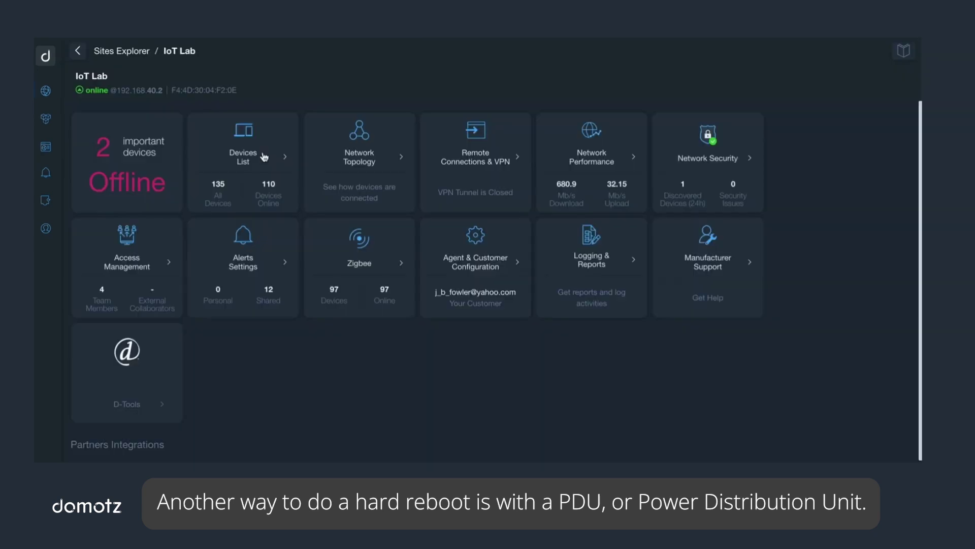
# Step: Filter the Devices List for 'sur' and open the SurgeX PDU, Axess ELITE outlets
pyautogui.click(264, 157)
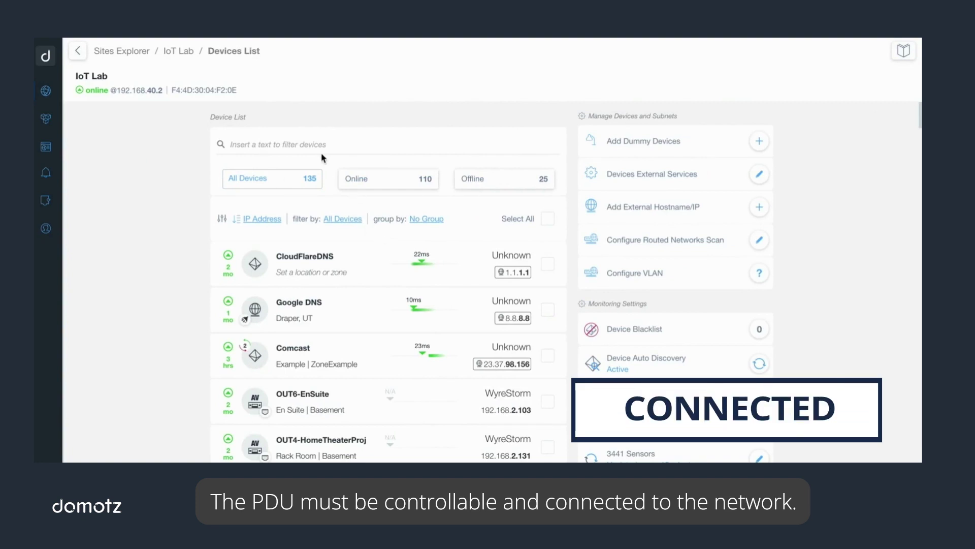
pyautogui.write('surge')
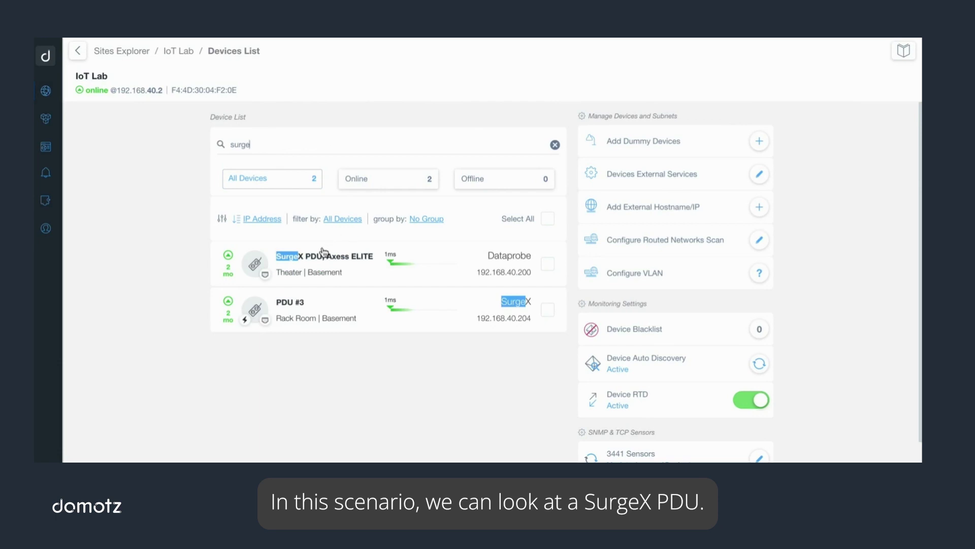
pyautogui.click(322, 257)
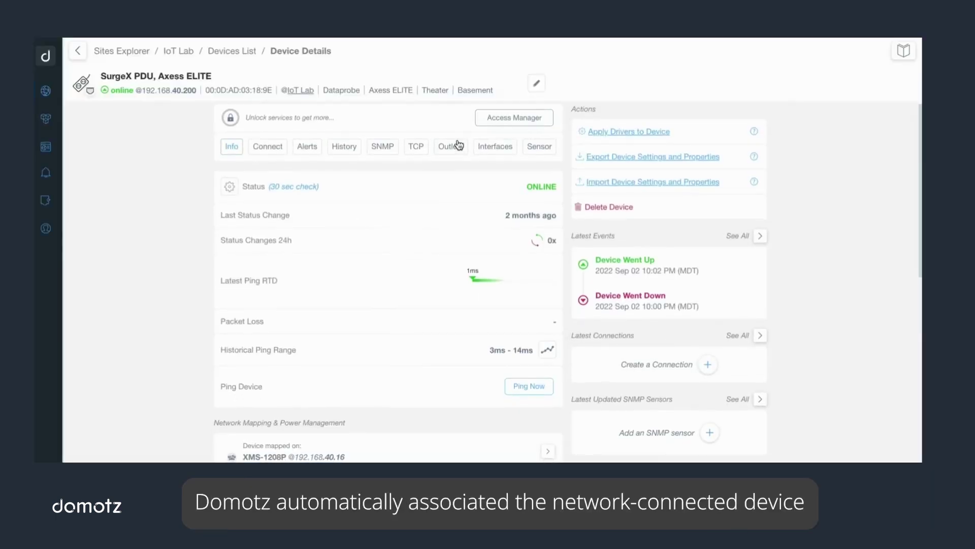
pyautogui.click(454, 151)
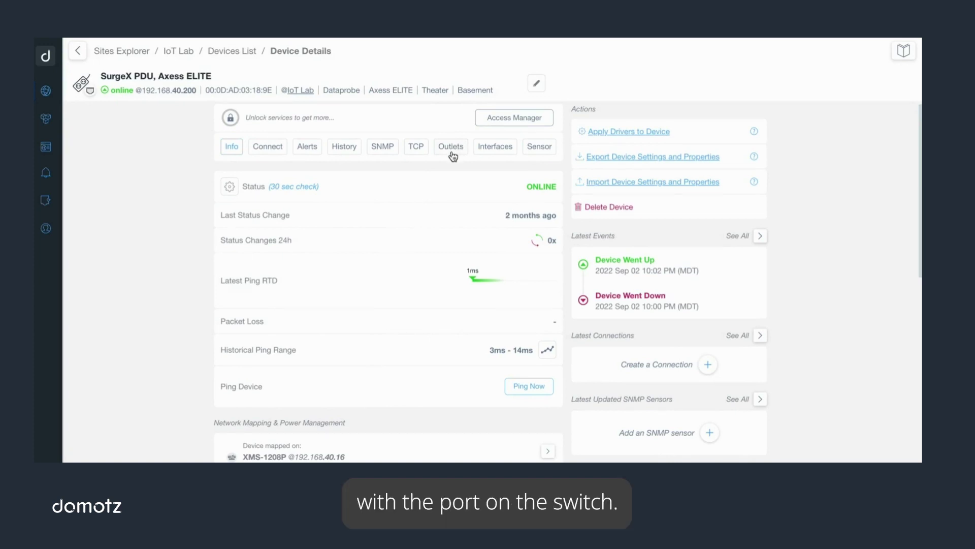
# Step: Filter the device picker for 'gym' and connect Gym TV to PDU Outlet 3
pyautogui.scroll(-1, 439, 197)
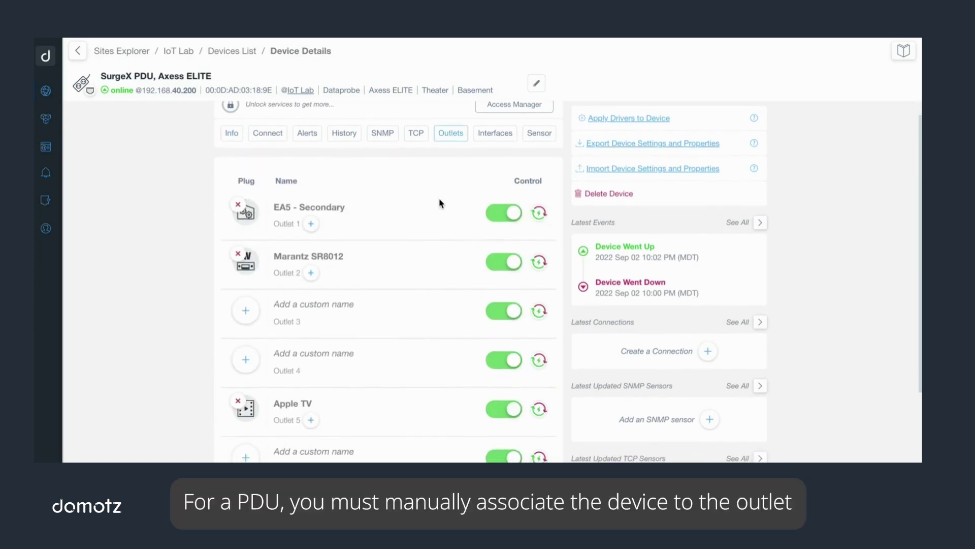
pyautogui.moveTo(401, 294)
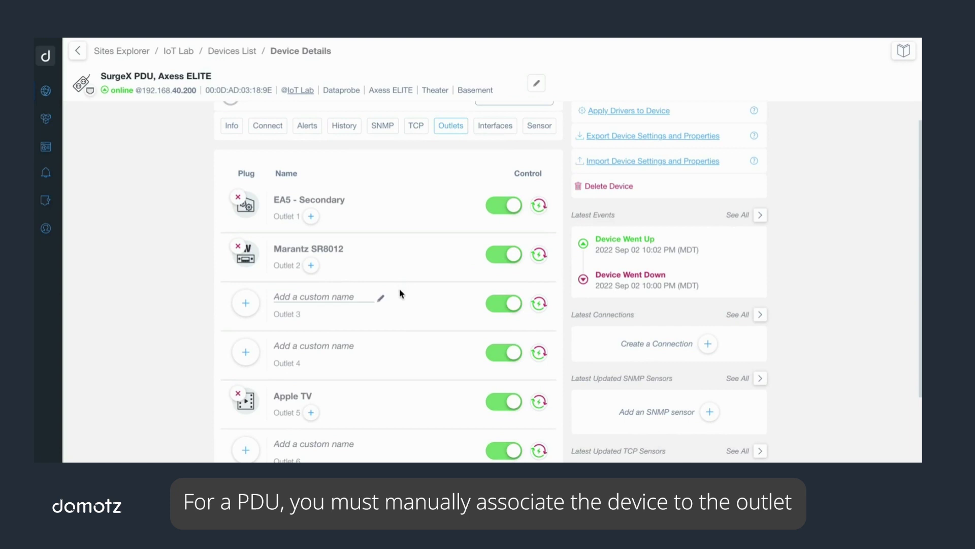
pyautogui.click(254, 304)
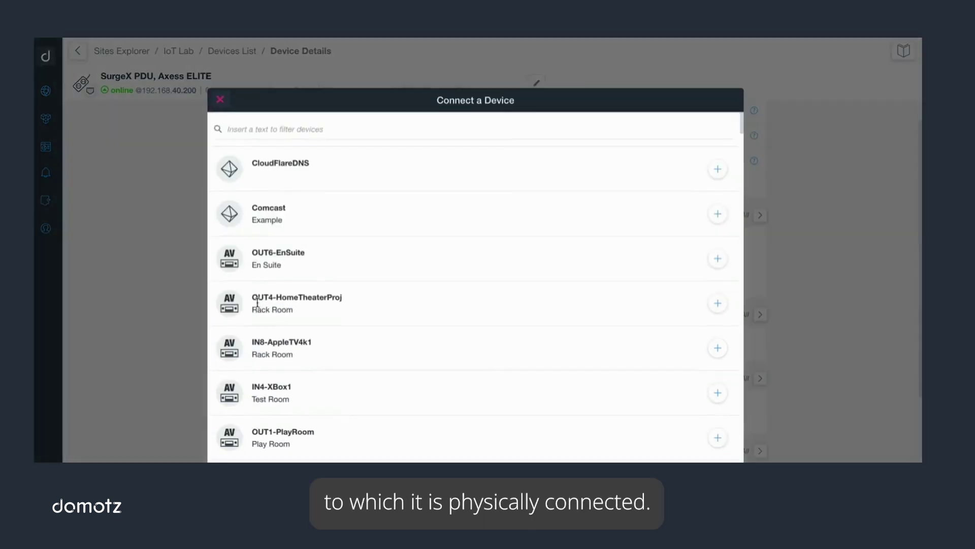
pyautogui.write('gym')
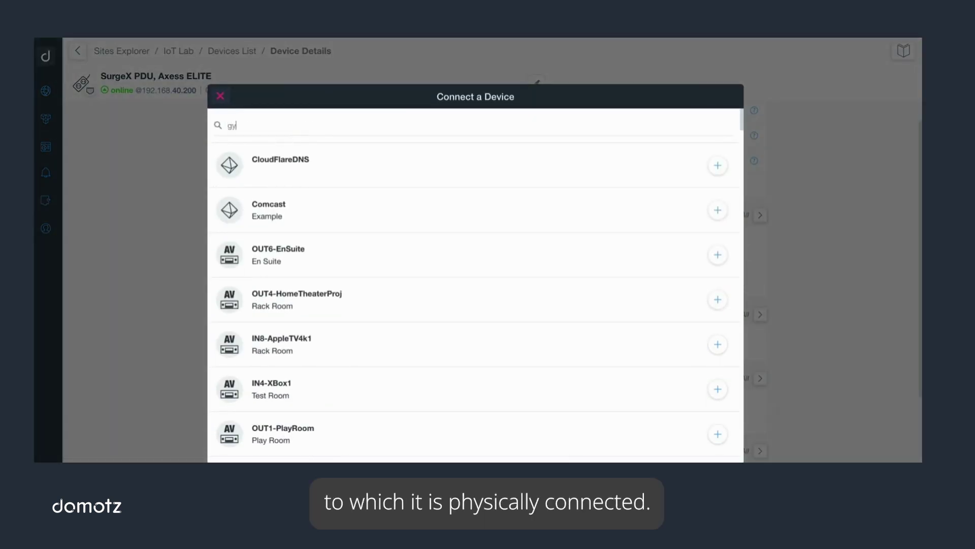
pyautogui.click(722, 166)
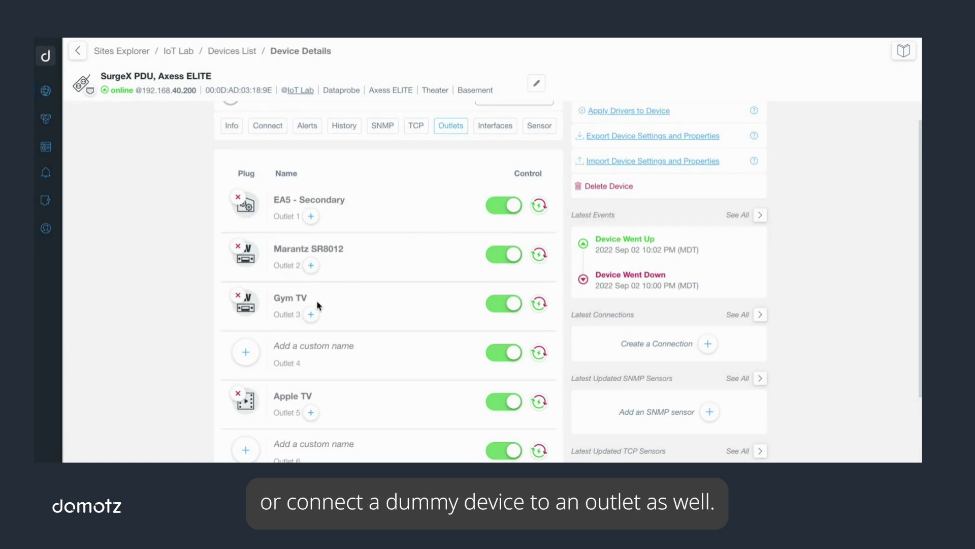
# Step: Give the unassigned Outlet 4 the custom name 'Projector'
pyautogui.click(296, 346)
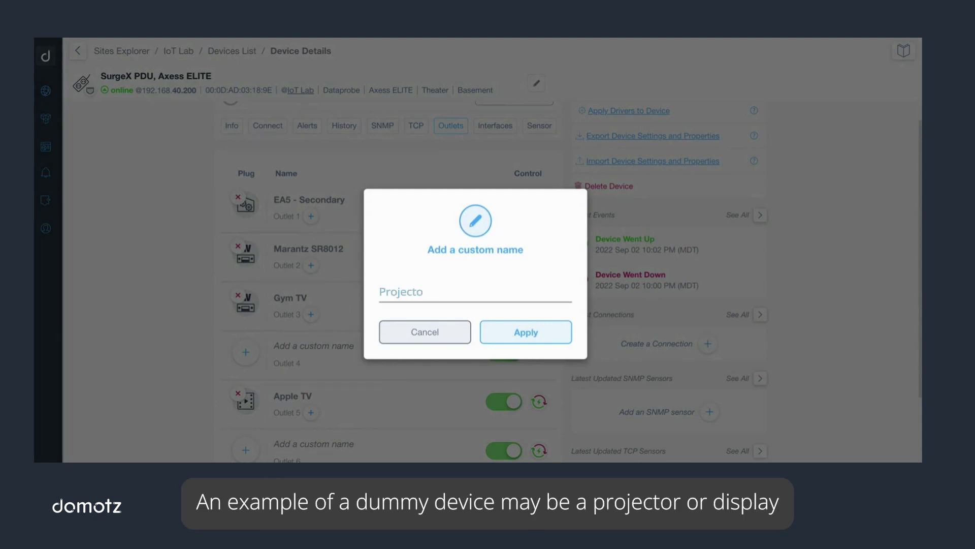
pyautogui.click(491, 329)
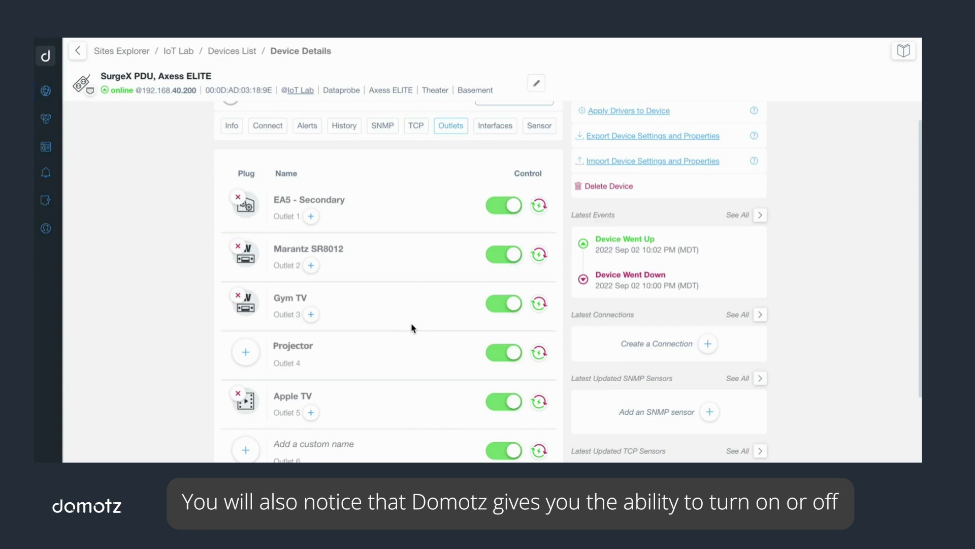
pyautogui.scroll(-1, 413, 327)
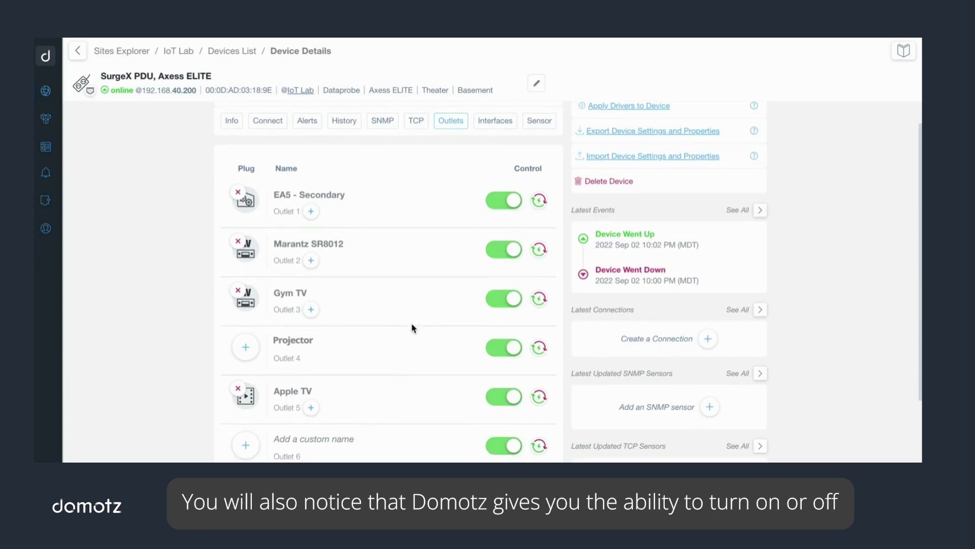
# Step: Begin powering off the Gym TV outlet, then cancel so it stays on
pyautogui.click(504, 310)
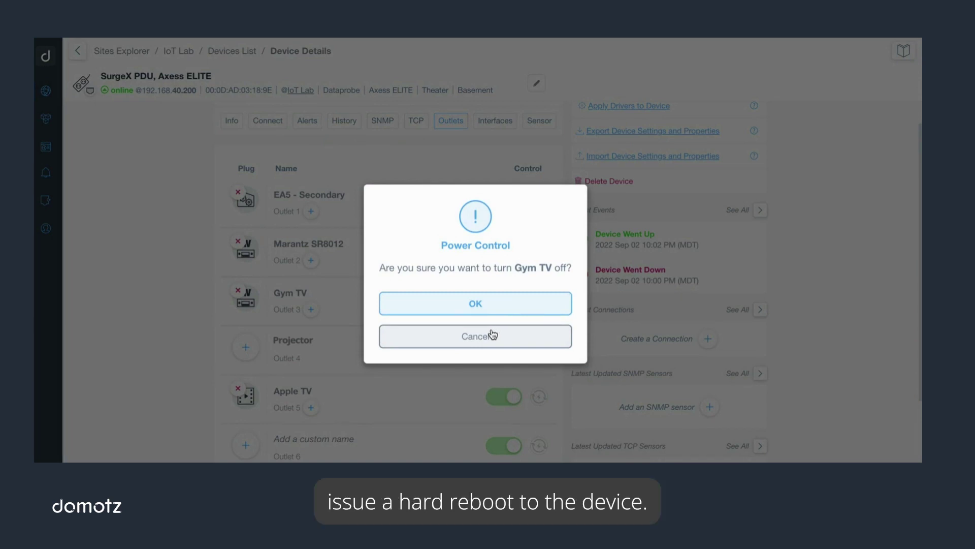
pyautogui.click(492, 335)
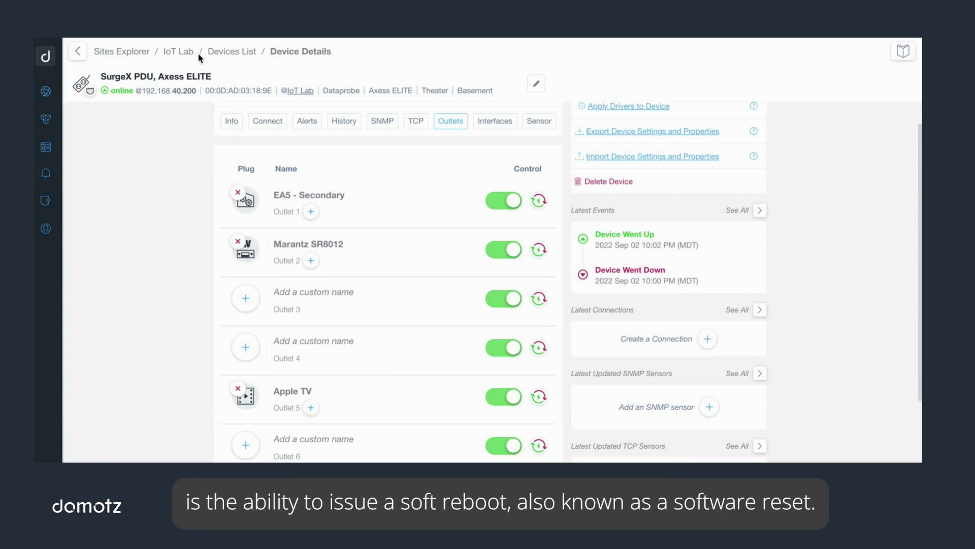
# Step: Return to IoT Lab, filter devices for 'onkyo' and open the Onkyo TX-RZ830 receiver
pyautogui.click(184, 55)
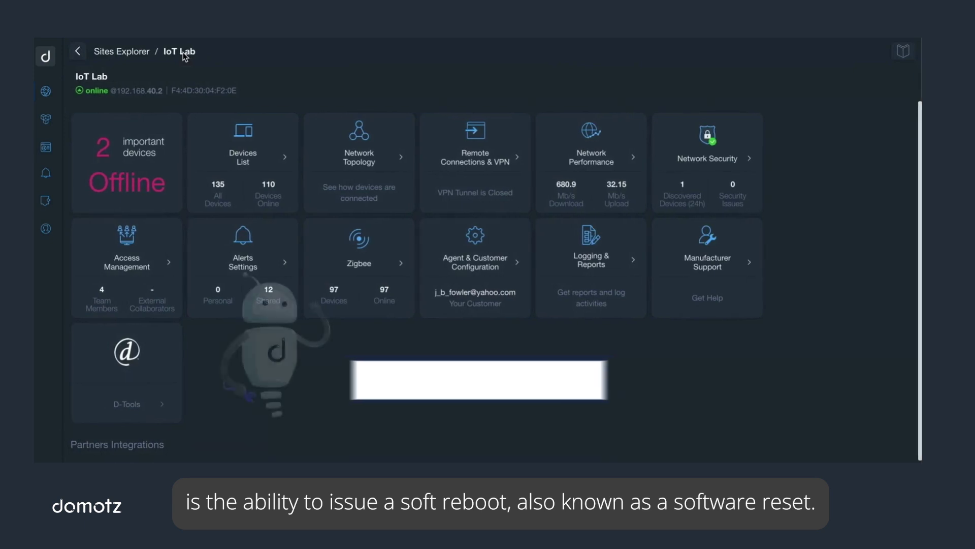
pyautogui.click(240, 153)
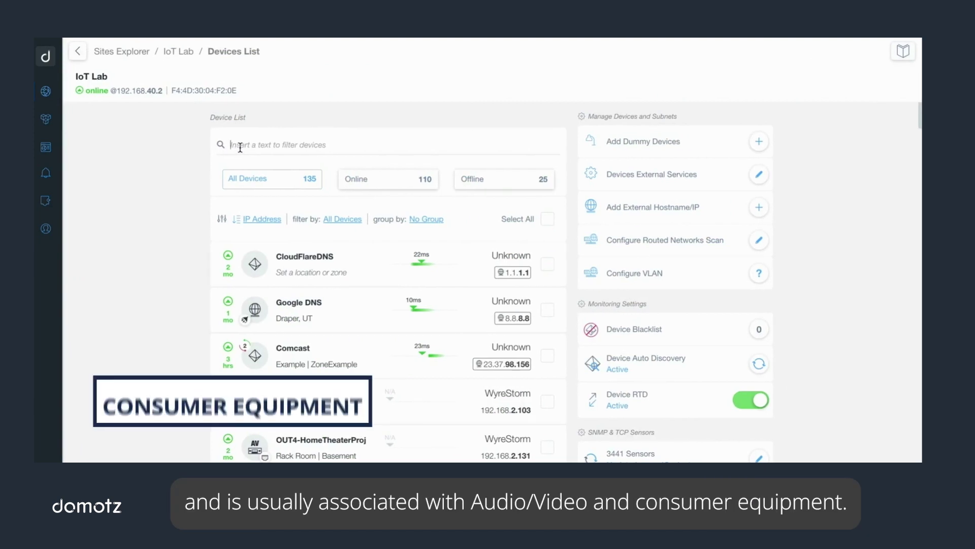
pyautogui.write('onkyo')
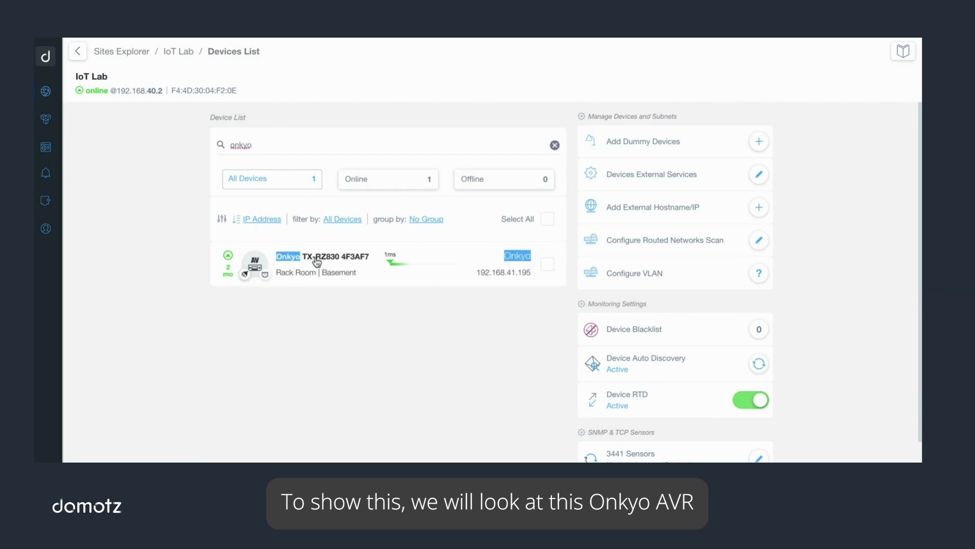
pyautogui.click(316, 262)
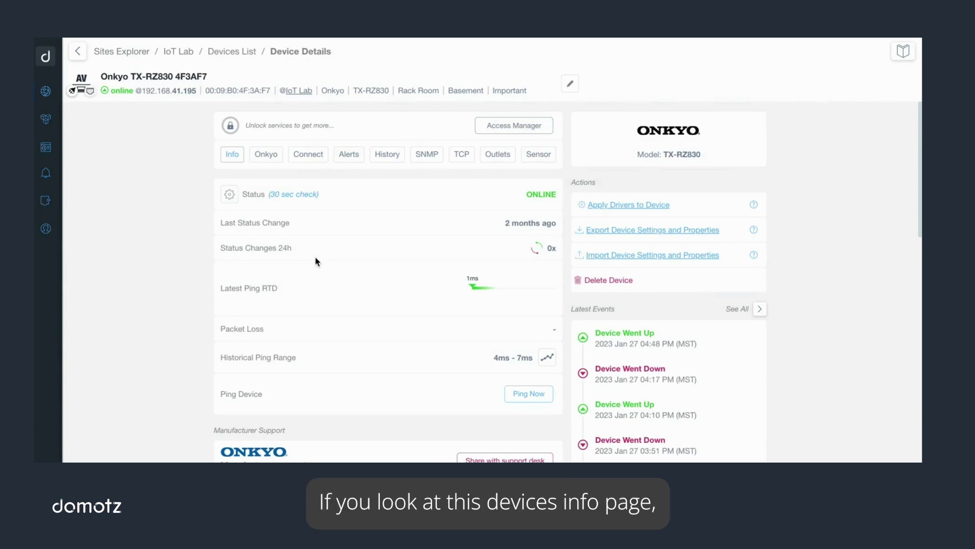
# Step: Scroll to the receiver's Netgear-M4250-3 and PDU #2 Outlet 5 mapping and software reboot action
pyautogui.scroll(-2, 317, 262)
pyautogui.scroll(-3, 316, 261)
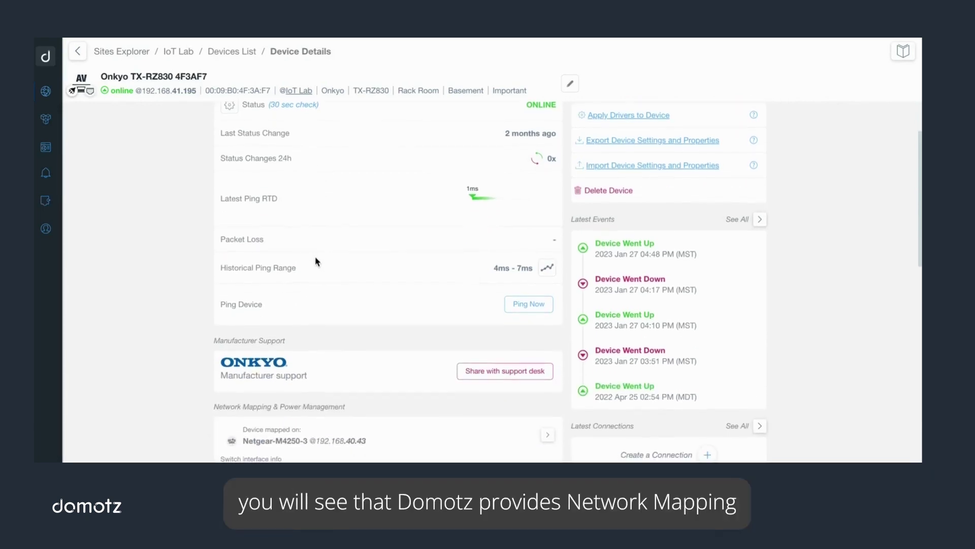
pyautogui.scroll(-2, 317, 258)
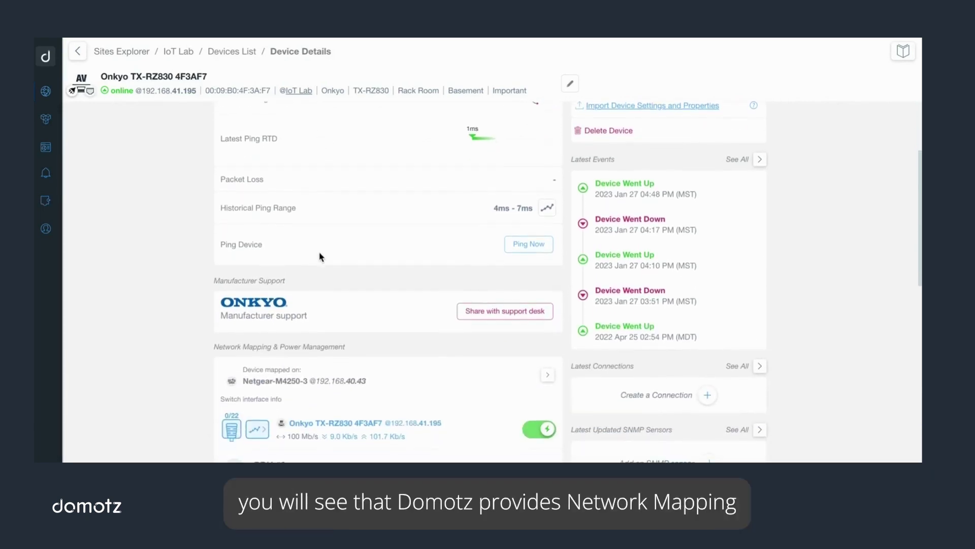
pyautogui.scroll(-5, 325, 253)
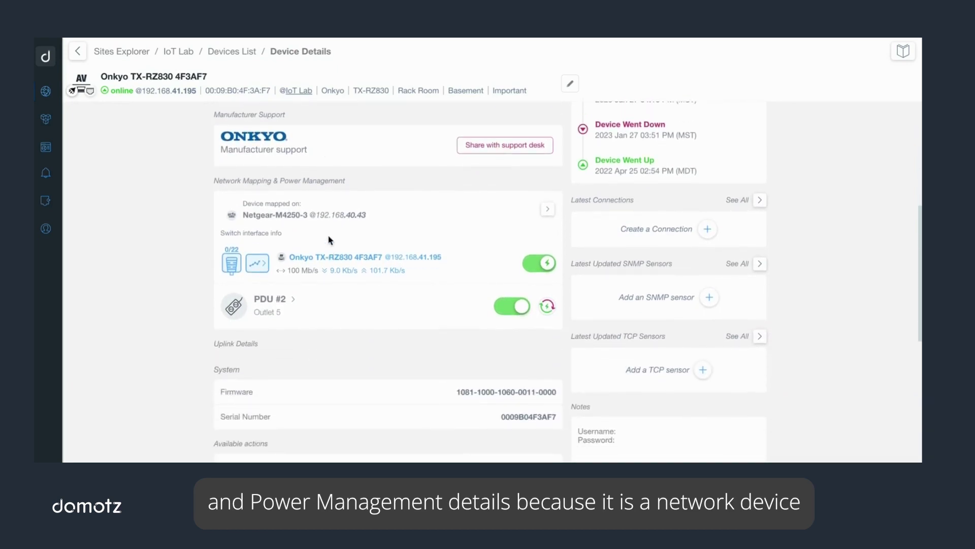
pyautogui.scroll(-3, 329, 240)
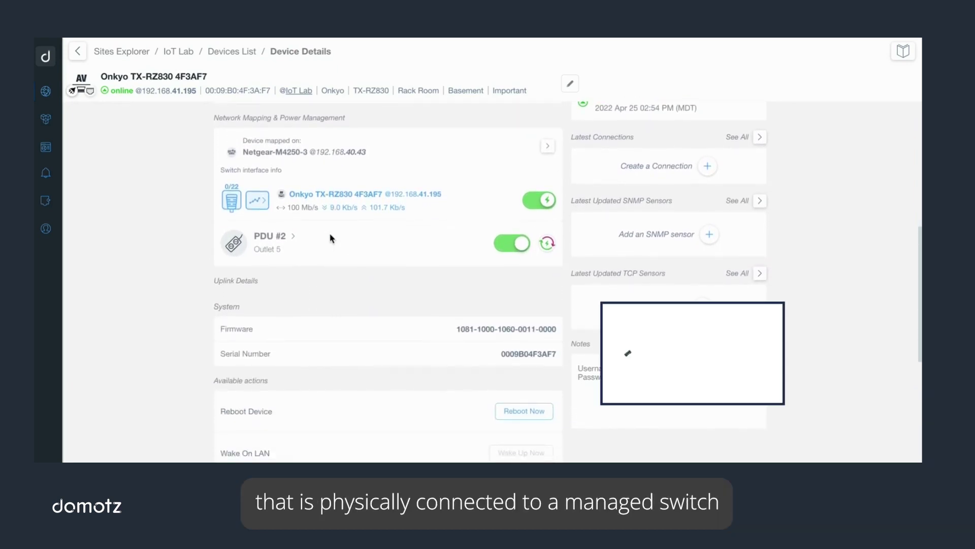
pyautogui.scroll(-1, 330, 239)
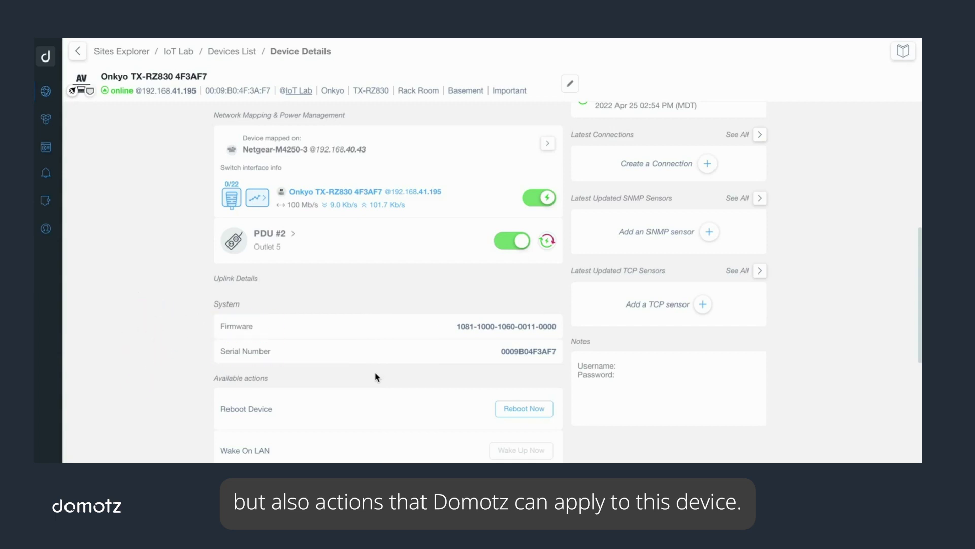
pyautogui.scroll(-1, 376, 376)
pyautogui.scroll(-1, 376, 375)
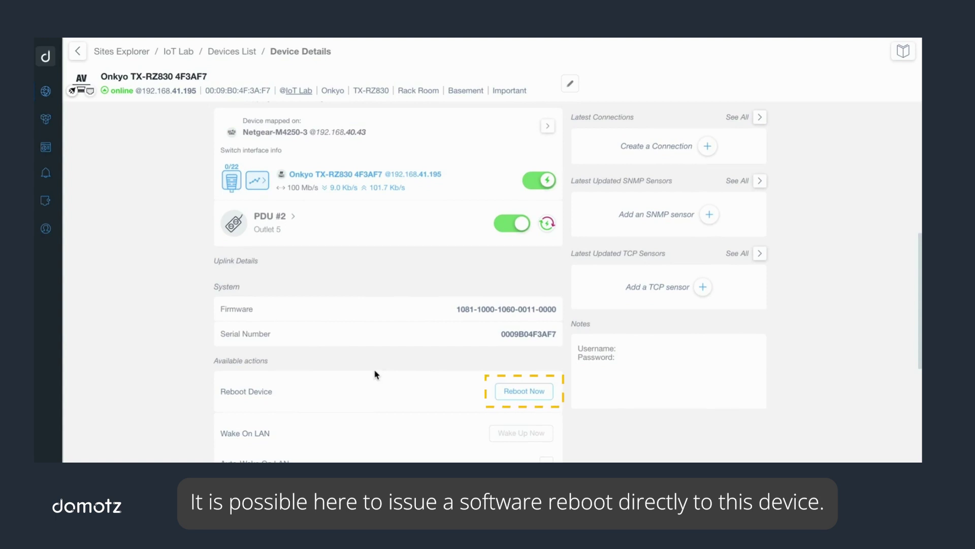
pyautogui.click(498, 396)
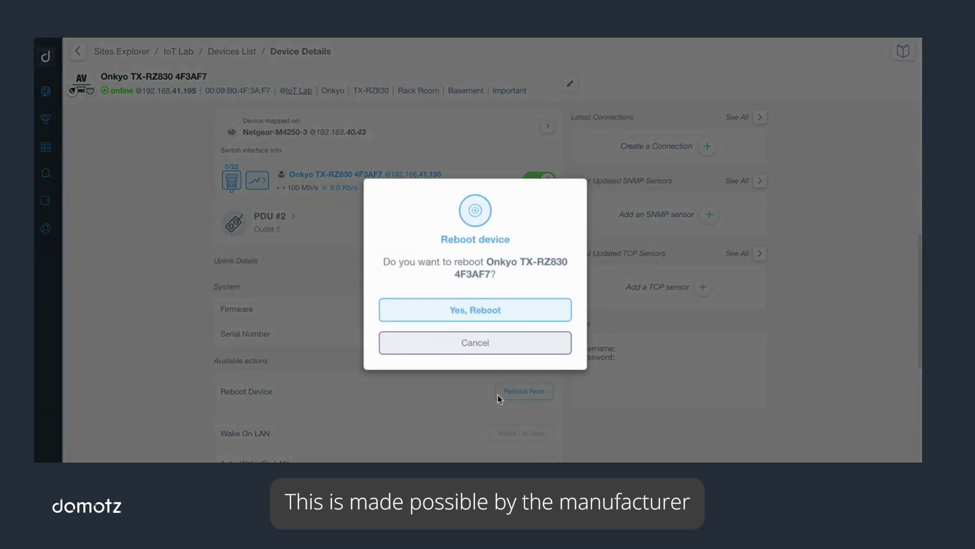
pyautogui.click(481, 352)
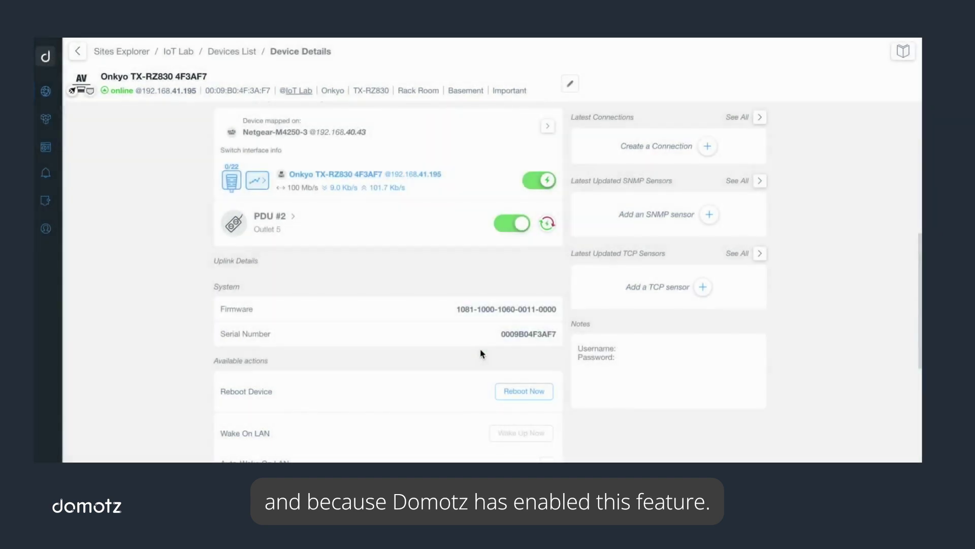
pyautogui.scroll(2, 482, 353)
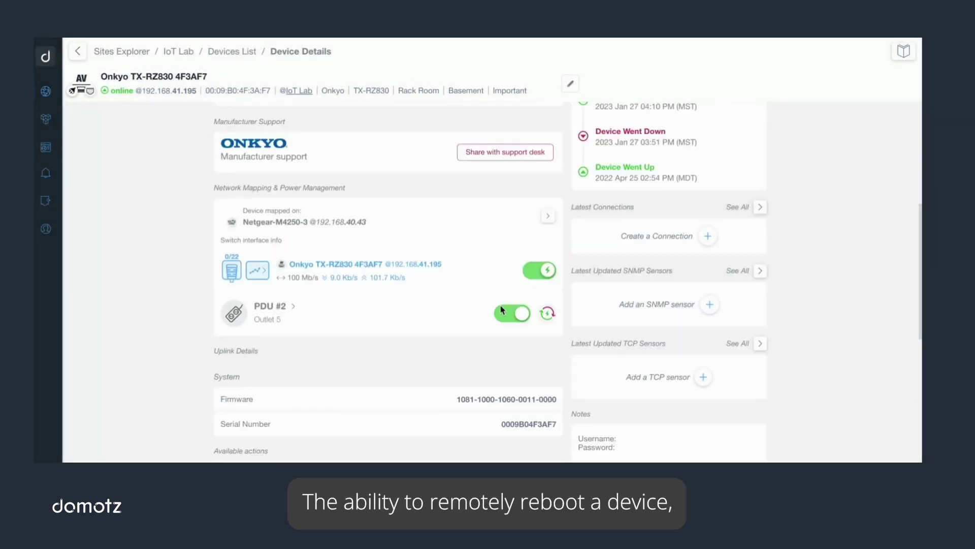